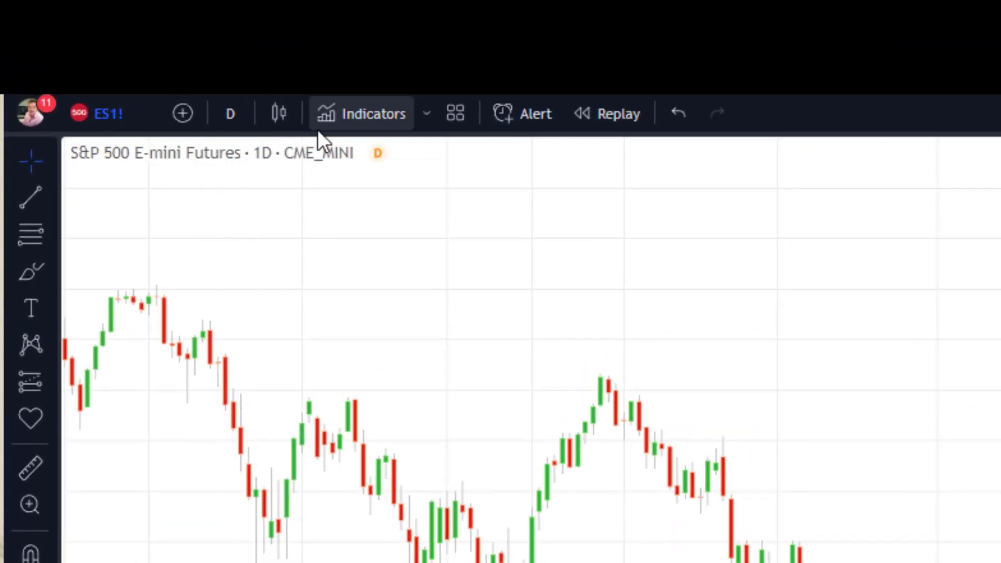
Open the chart-type list for ES1!, which is still showing Candles.
{"action": "left_click", "coordinate": [284, 110]}
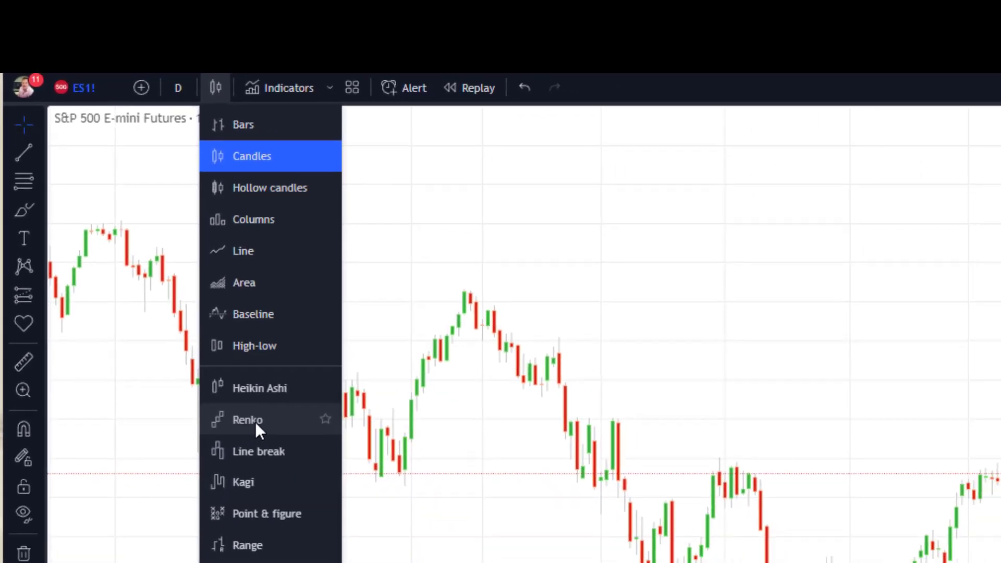
Switch ES1! to Renko bricks (ATR 14), remove the Volume indicator, and pan to show 1999–2023.
{"action": "left_click", "coordinate": [255, 422]}
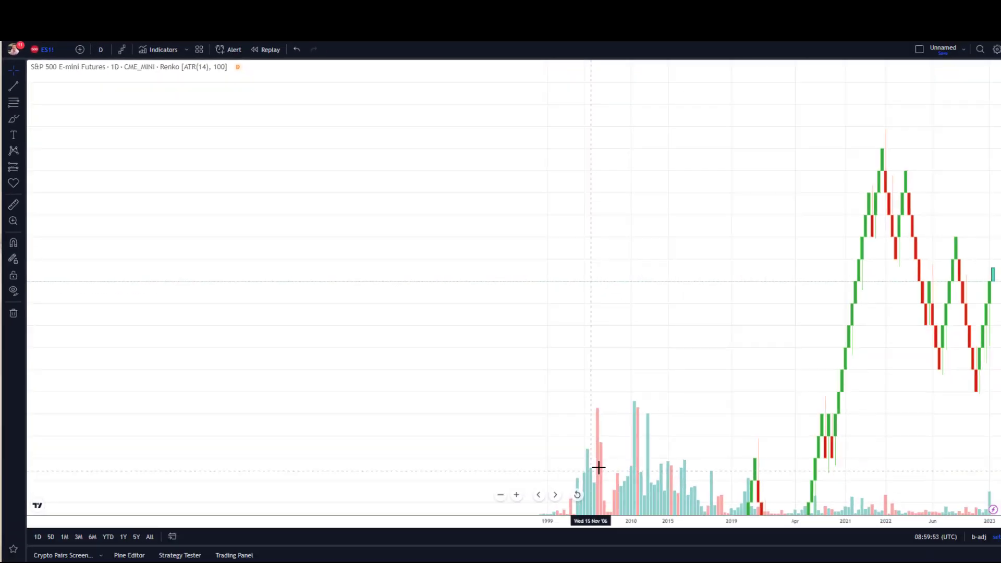
{"action": "right_click", "coordinate": [638, 463]}
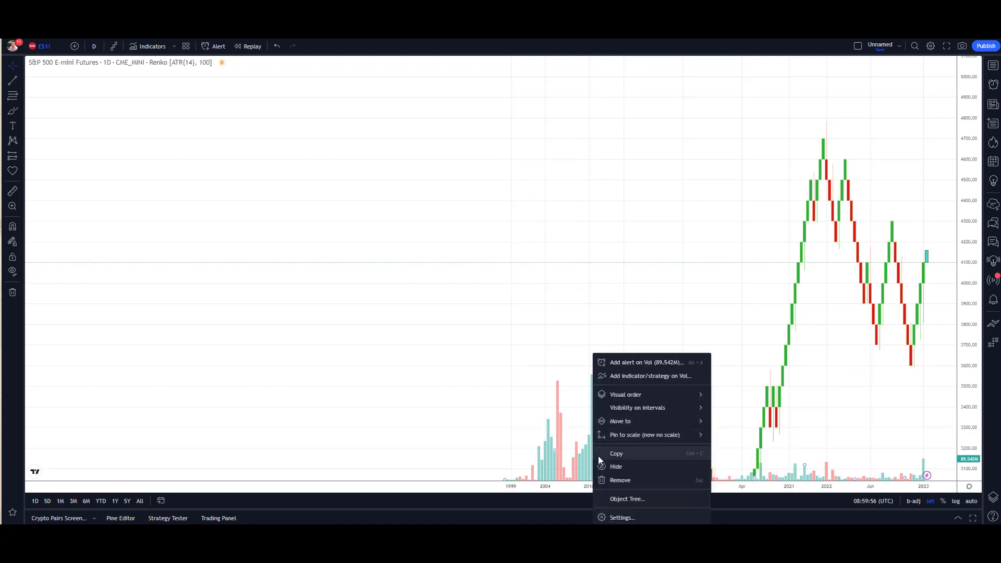
{"action": "left_click", "coordinate": [621, 481]}
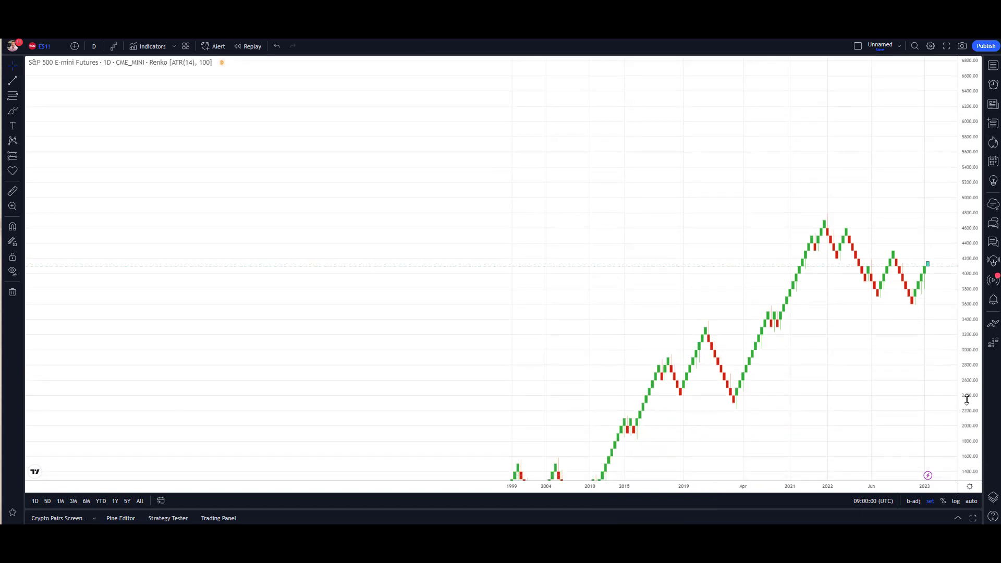
{"action": "left_click_drag", "start_coordinate": [835, 334], "coordinate": [687, 277]}
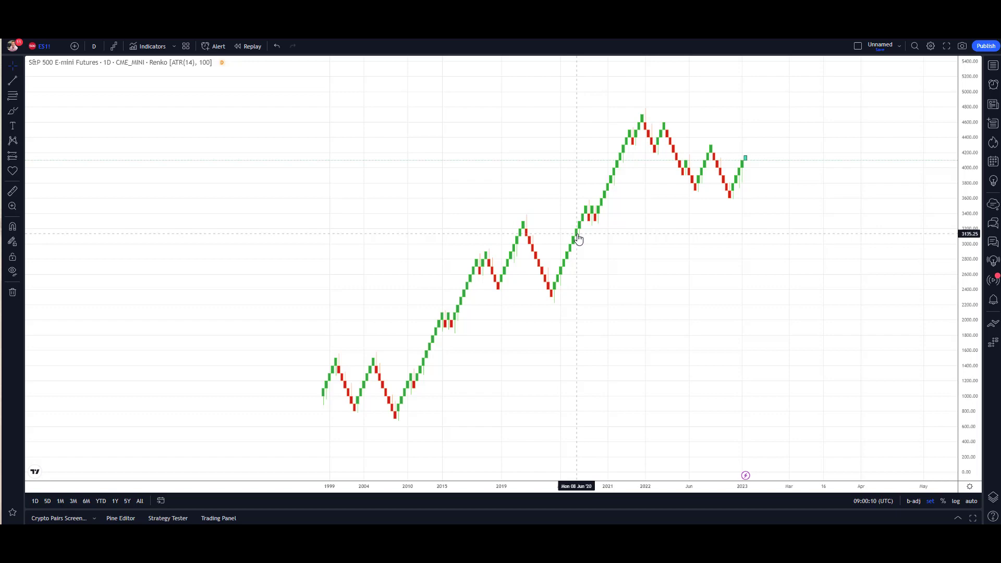
Open Chart settings on the Symbol tab showing Renko ATR sizing with length 14, moved aside.
{"action": "right_click", "coordinate": [578, 239]}
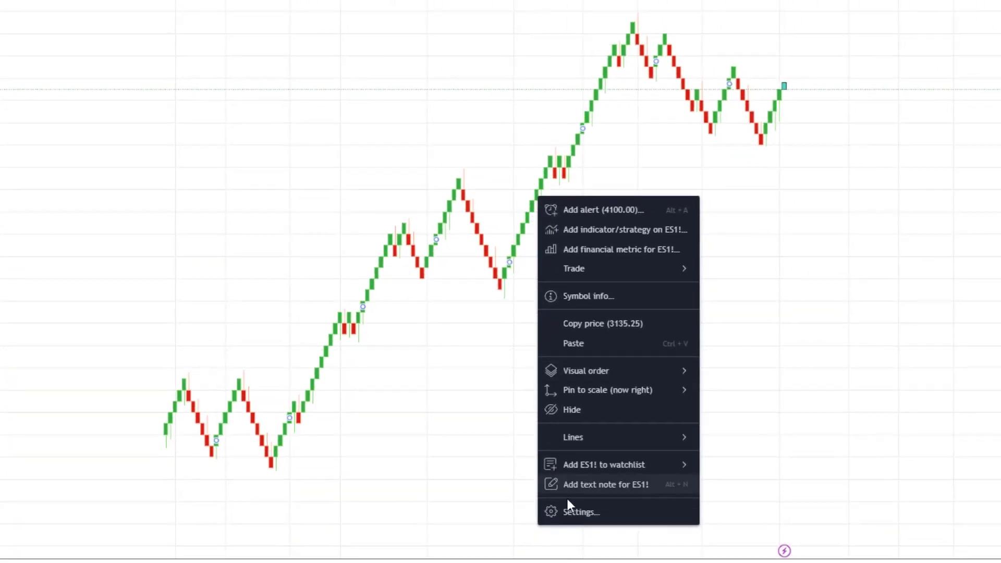
{"action": "left_click", "coordinate": [580, 512]}
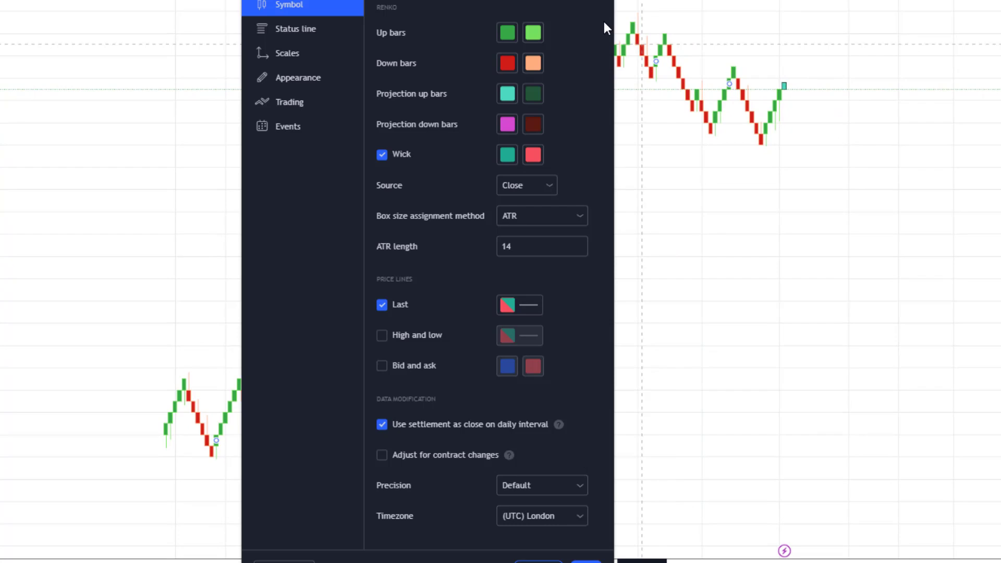
{"action": "left_click", "coordinate": [586, 561]}
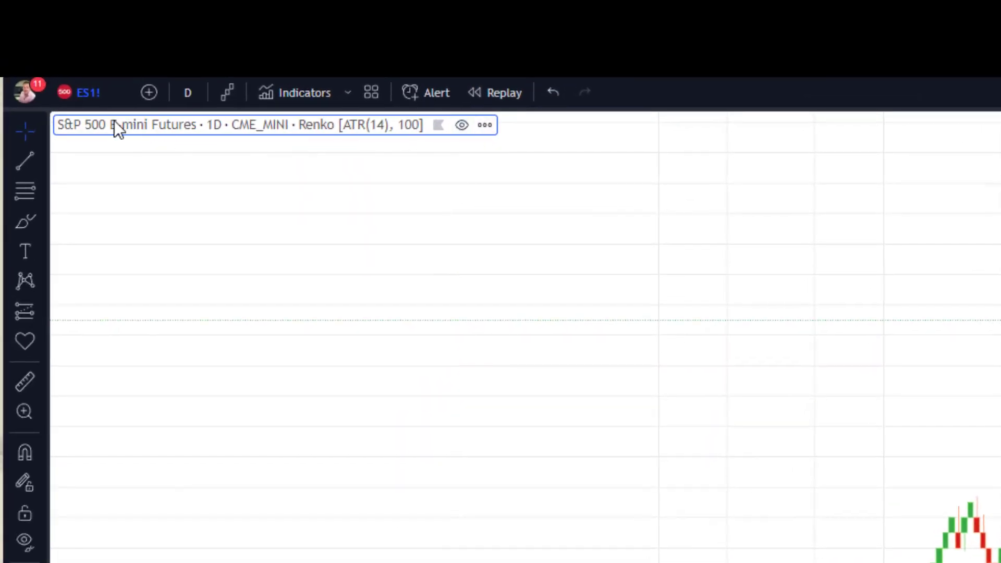
{"action": "left_click", "coordinate": [485, 126]}
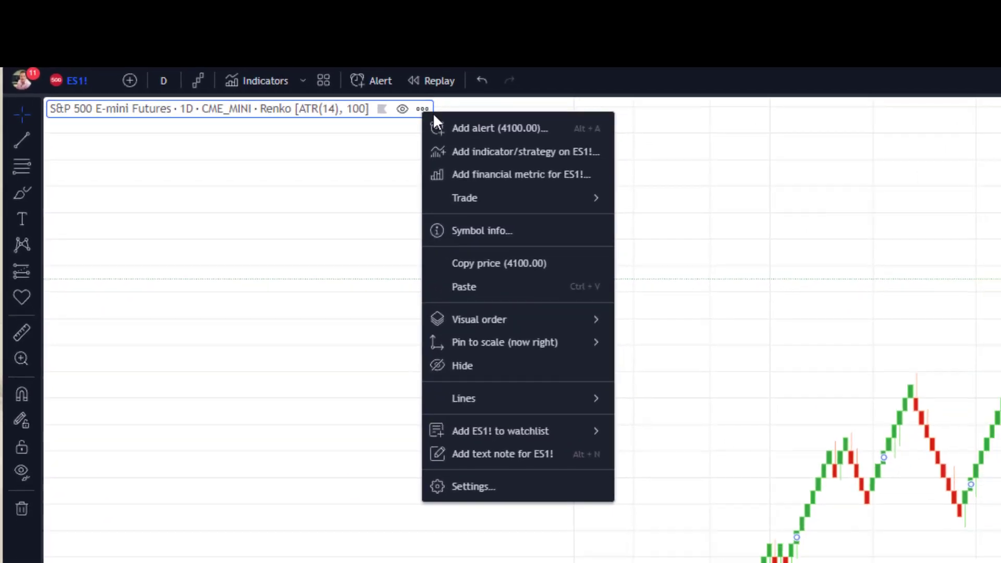
{"action": "left_click", "coordinate": [458, 464]}
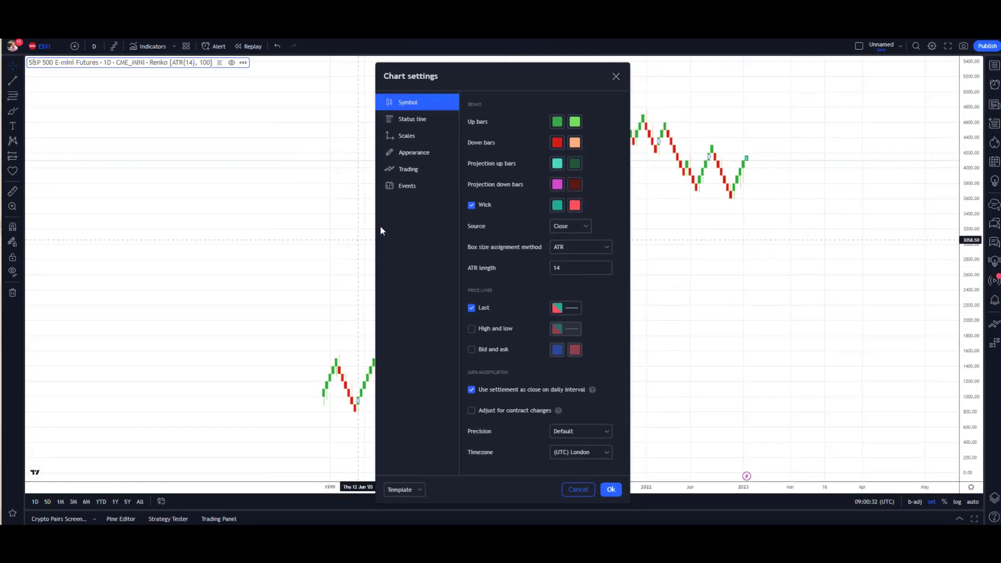
{"action": "left_click_drag", "start_coordinate": [497, 86], "coordinate": [250, 73]}
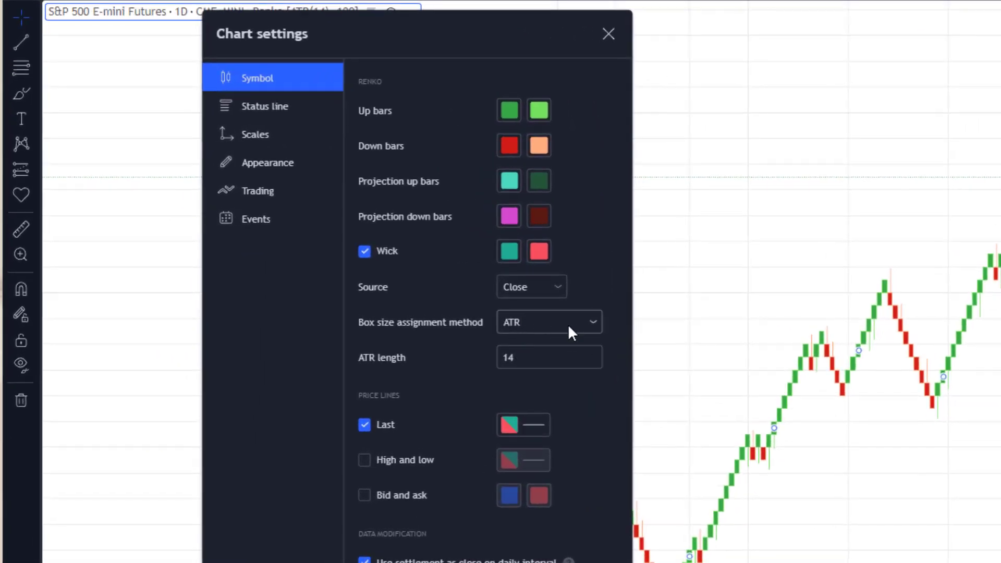
Change the Renko box size method from ATR to Traditional with box size 30 and apply it.
{"action": "left_click", "coordinate": [526, 356]}
{"action": "type", "text": "0"}
{"action": "key", "text": "Tab"}
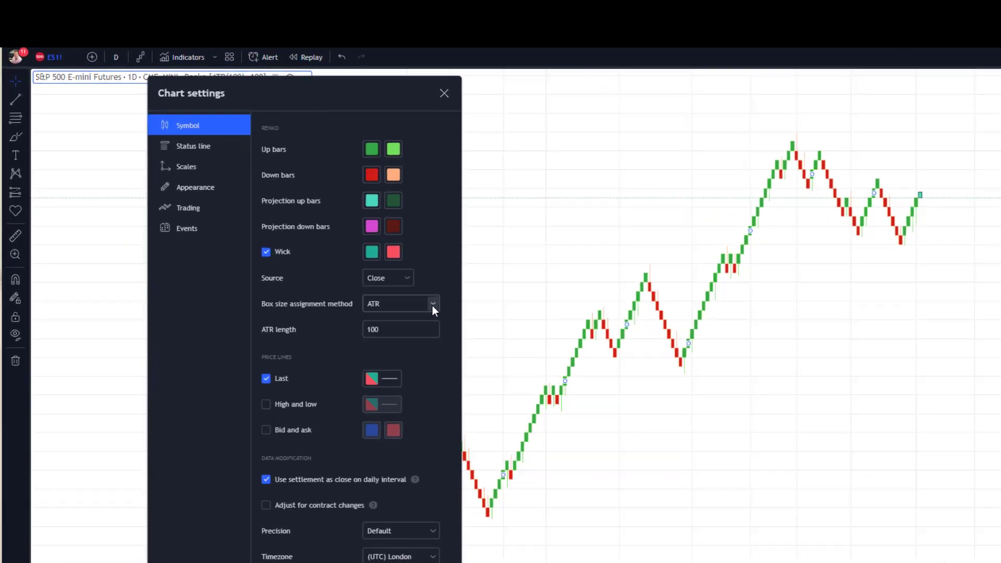
{"action": "left_click", "coordinate": [348, 245]}
{"action": "left_click", "coordinate": [568, 478]}
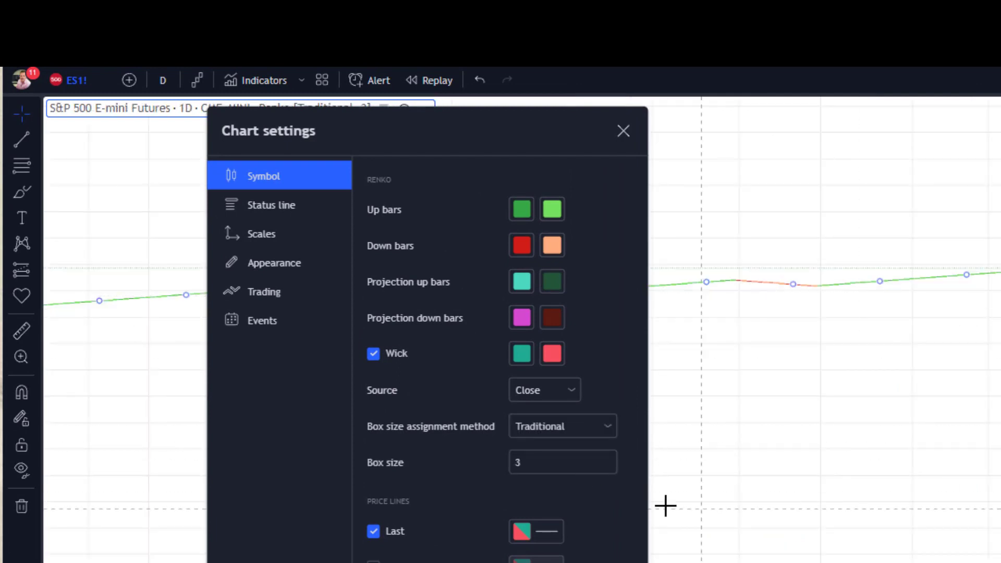
{"action": "left_click", "coordinate": [542, 460]}
{"action": "type", "text": "0"}
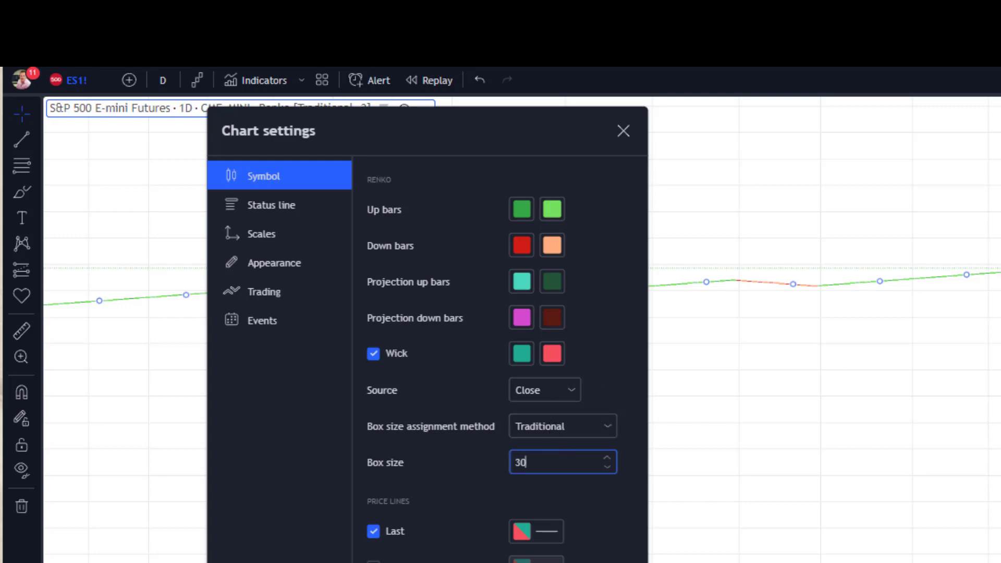
{"action": "left_click", "coordinate": [381, 527]}
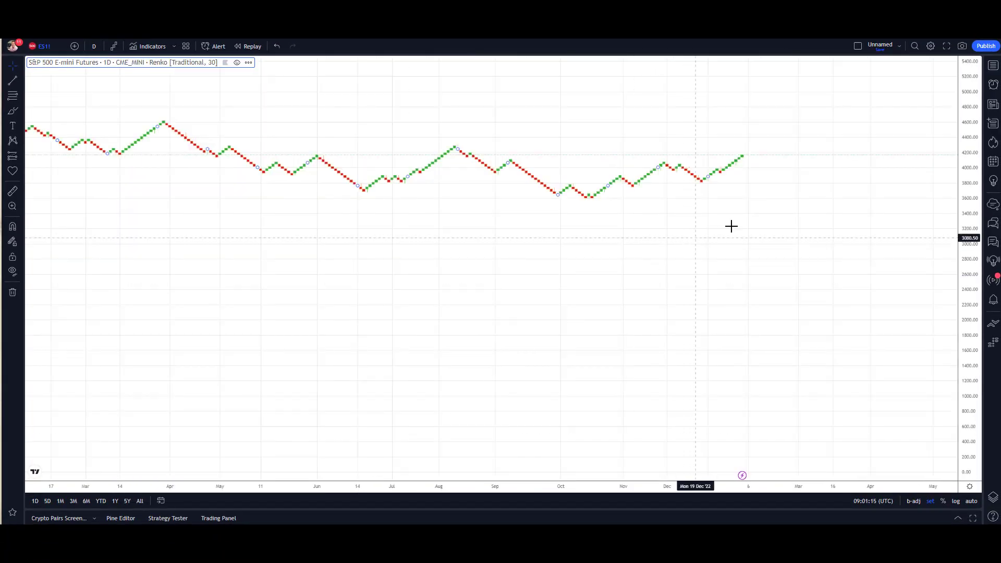
{"action": "left_click_drag", "start_coordinate": [732, 226], "coordinate": [855, 373]}
Stretch the price scale, then change the Renko brick source from Close to OHLC in Chart settings.
{"action": "left_click_drag", "start_coordinate": [967, 343], "coordinate": [937, 126]}
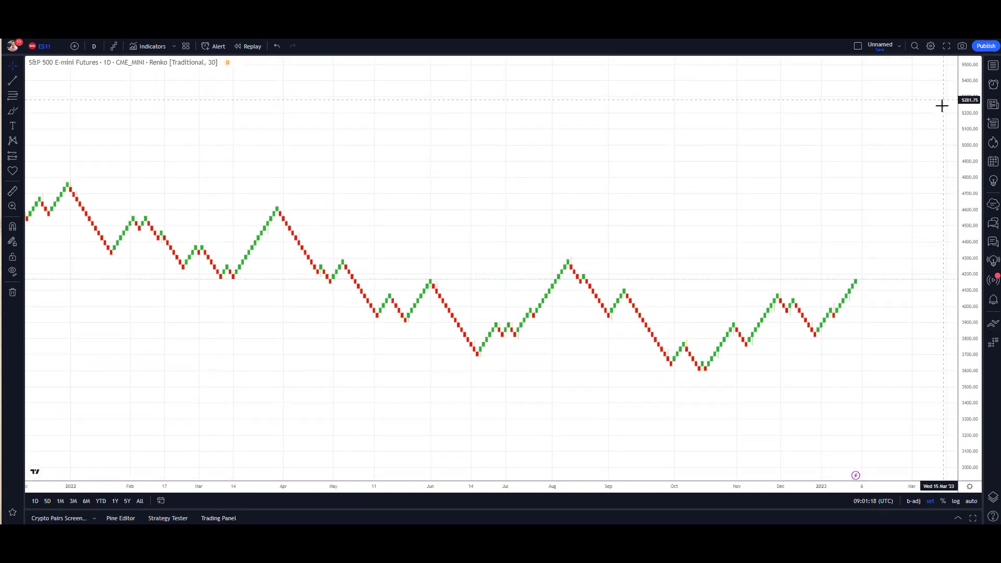
{"action": "right_click", "coordinate": [287, 224]}
{"action": "left_click", "coordinate": [315, 437]}
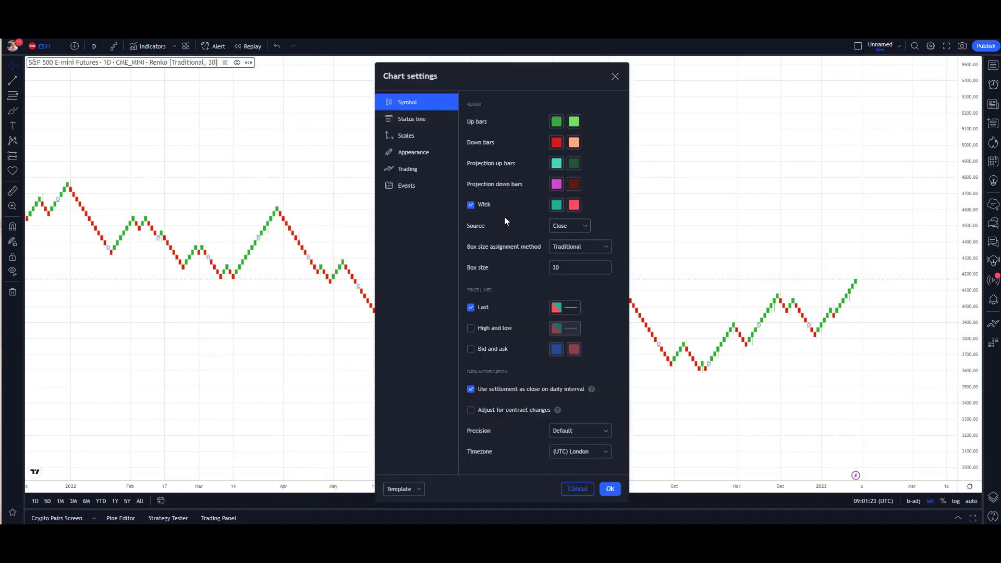
{"action": "left_click_drag", "start_coordinate": [543, 75], "coordinate": [189, 61]}
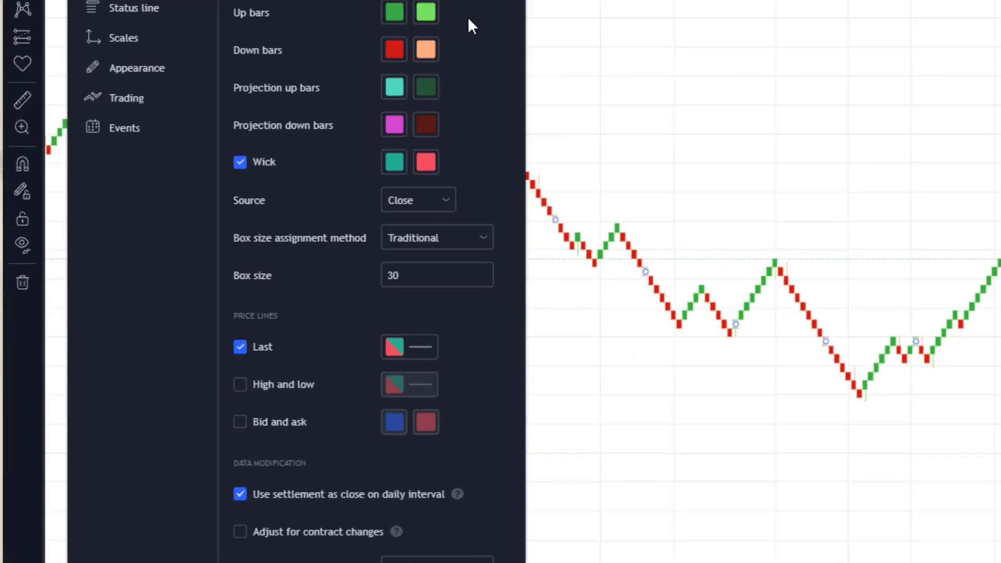
{"action": "left_click", "coordinate": [593, 156]}
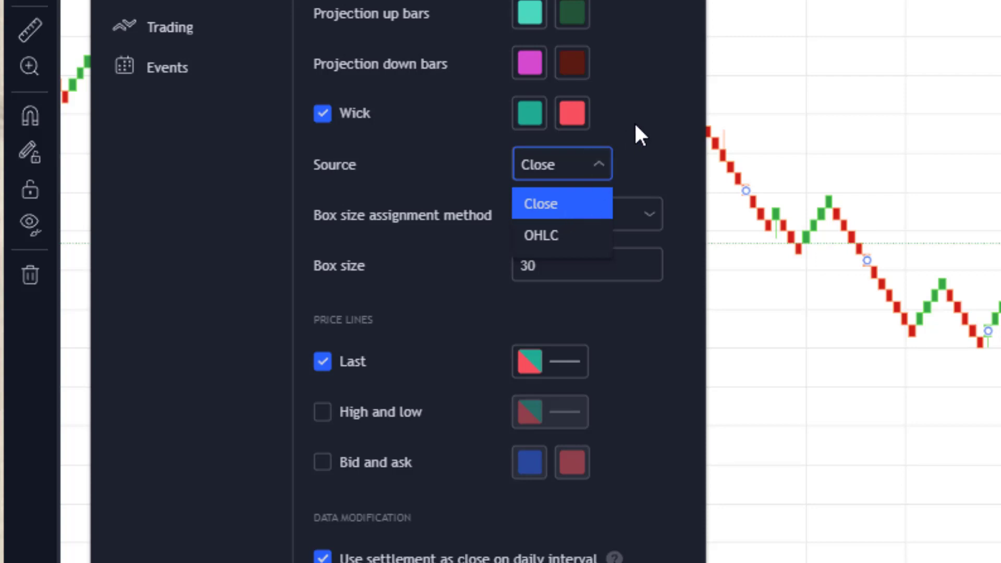
{"action": "left_click", "coordinate": [556, 234]}
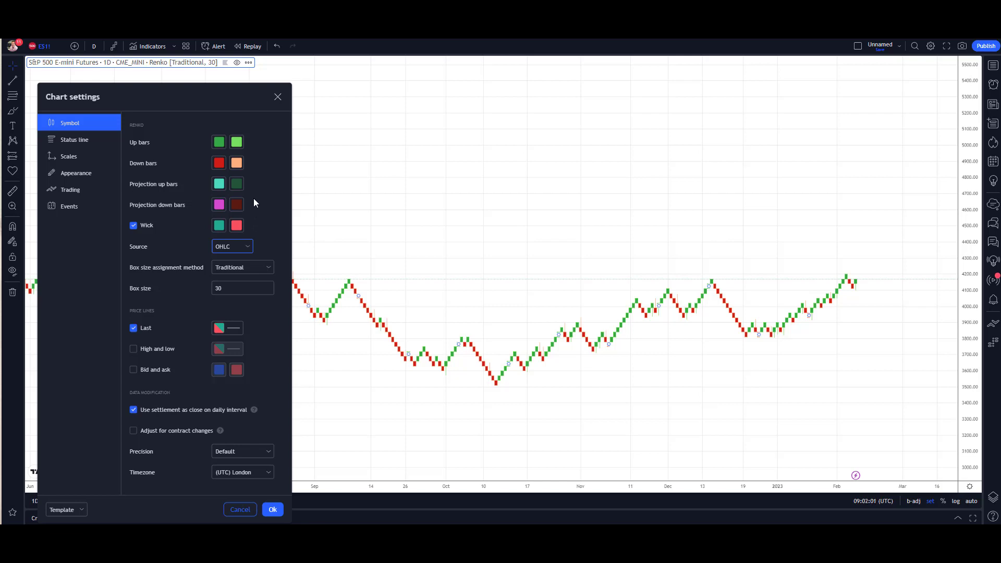
Close Chart settings and draw pink brush loops and two vertical strokes around mid-January bricks.
{"action": "left_click", "coordinate": [277, 96]}
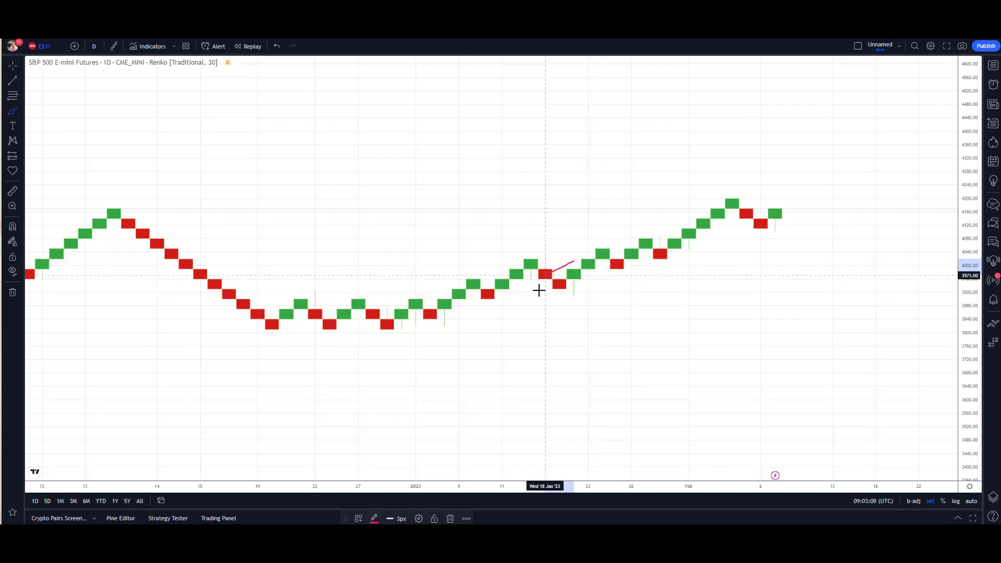
{"action": "left_click_drag", "start_coordinate": [574, 261], "coordinate": [603, 261]}
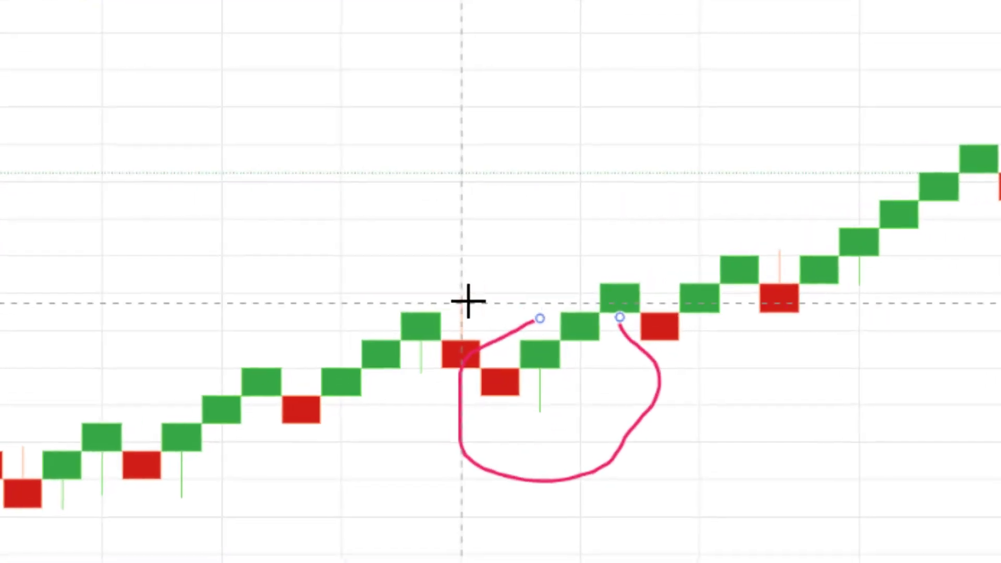
{"action": "mouse_move", "coordinate": [461, 277]}
{"action": "left_mouse_down"}
{"action": "mouse_move", "coordinate": [491, 402]}
{"action": "mouse_move", "coordinate": [539, 298]}
{"action": "left_mouse_up"}
{"action": "left_click_drag", "start_coordinate": [460, 295], "coordinate": [460, 364]}
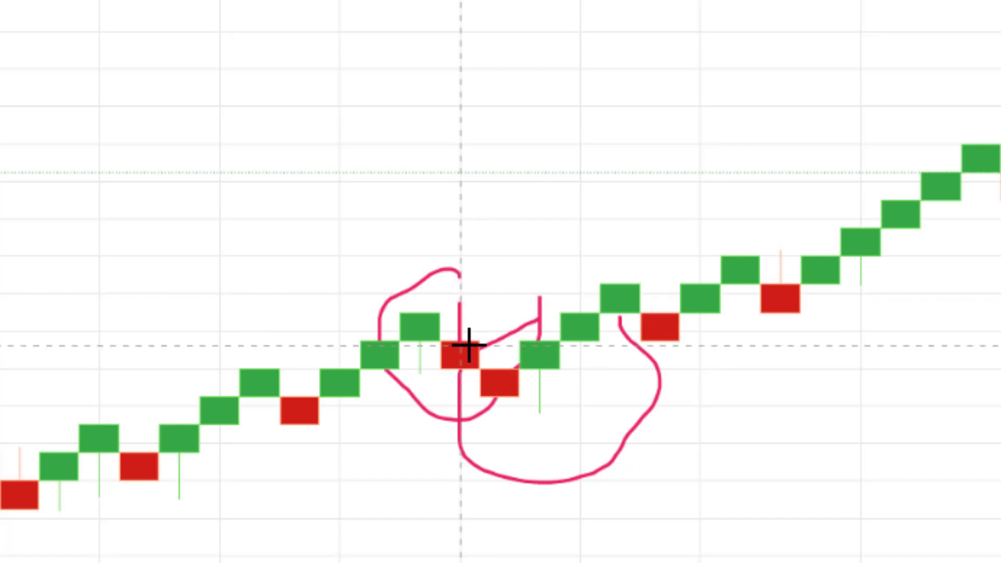
{"action": "left_click_drag", "start_coordinate": [540, 312], "coordinate": [540, 417]}
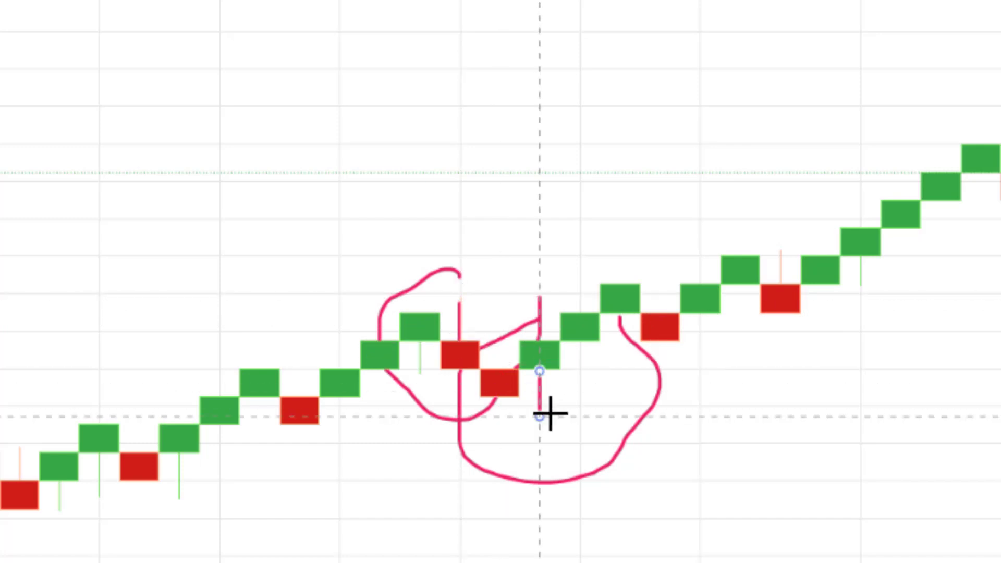
Uncheck Wick in the Renko Symbol settings and close the Chart settings dialog.
{"action": "right_click", "coordinate": [540, 349]}
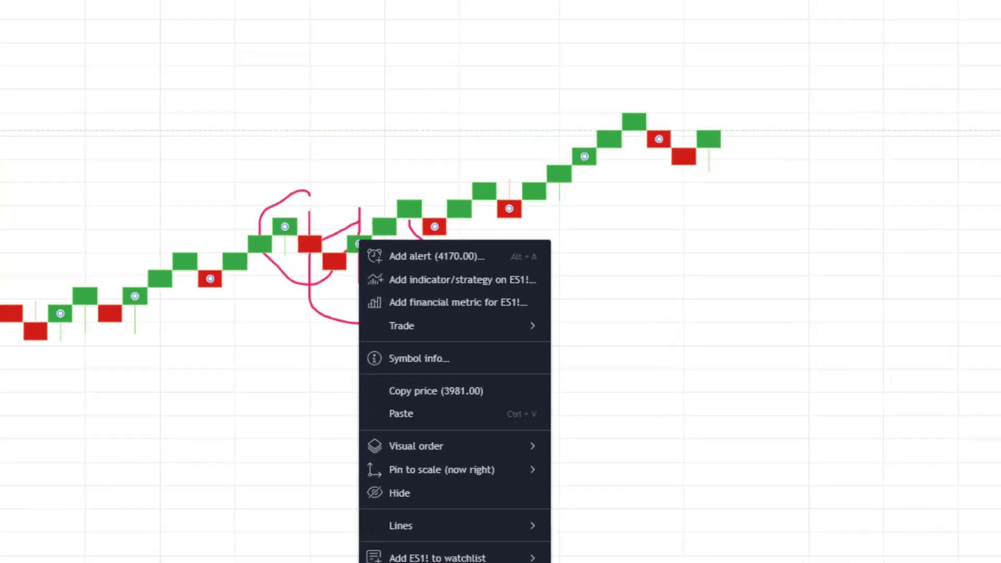
{"action": "left_click", "coordinate": [345, 528]}
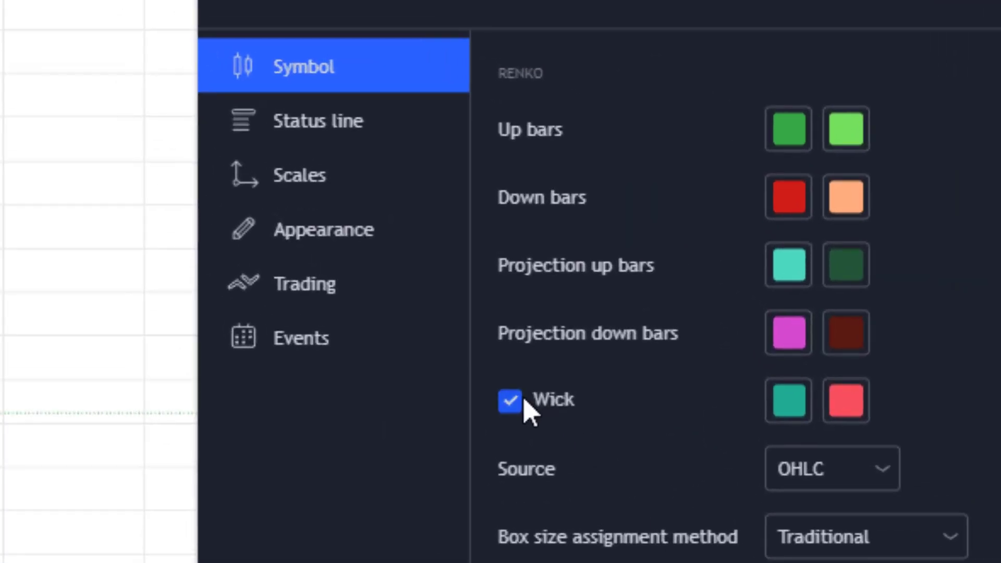
{"action": "left_click", "coordinate": [512, 402]}
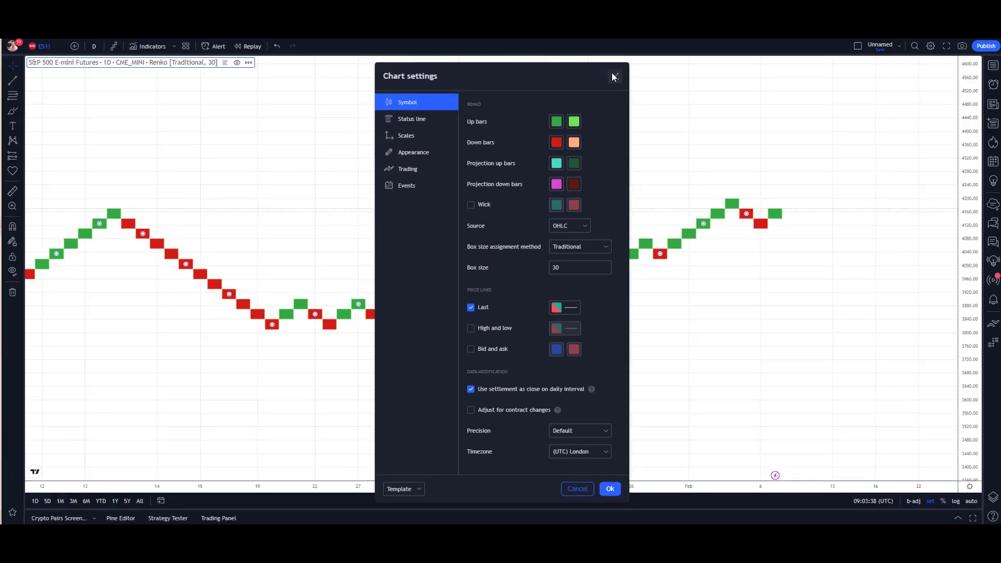
{"action": "left_click", "coordinate": [618, 75]}
{"action": "mouse_move", "coordinate": [551, 101]}
{"action": "left_mouse_down"}
{"action": "mouse_move", "coordinate": [545, 240]}
{"action": "mouse_move", "coordinate": [539, 104]}
{"action": "mouse_move", "coordinate": [493, 108]}
{"action": "left_mouse_up"}
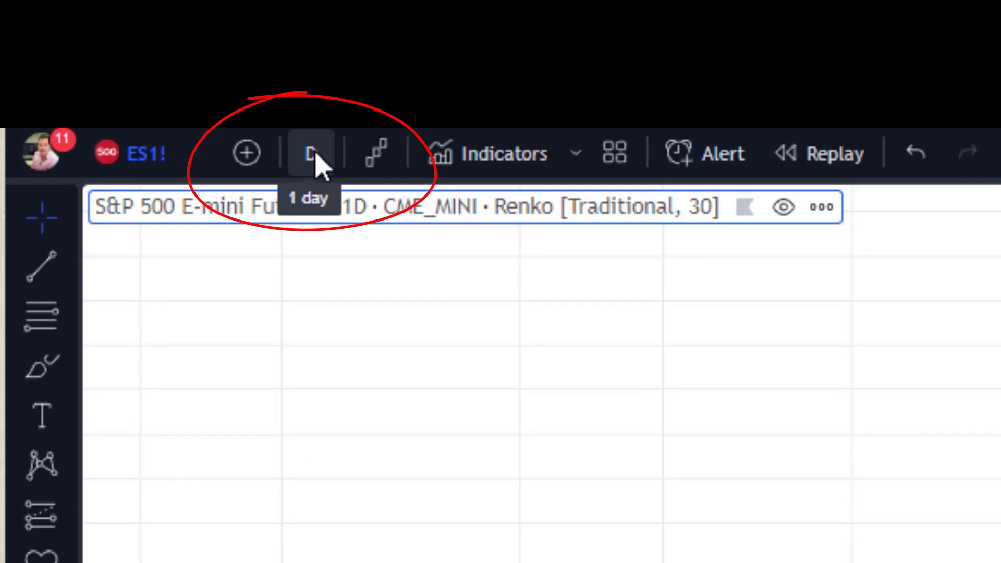
Change the ES1! interval from 1 day to 1 minute and compress the time axis to show more bricks.
{"action": "left_click", "coordinate": [313, 155]}
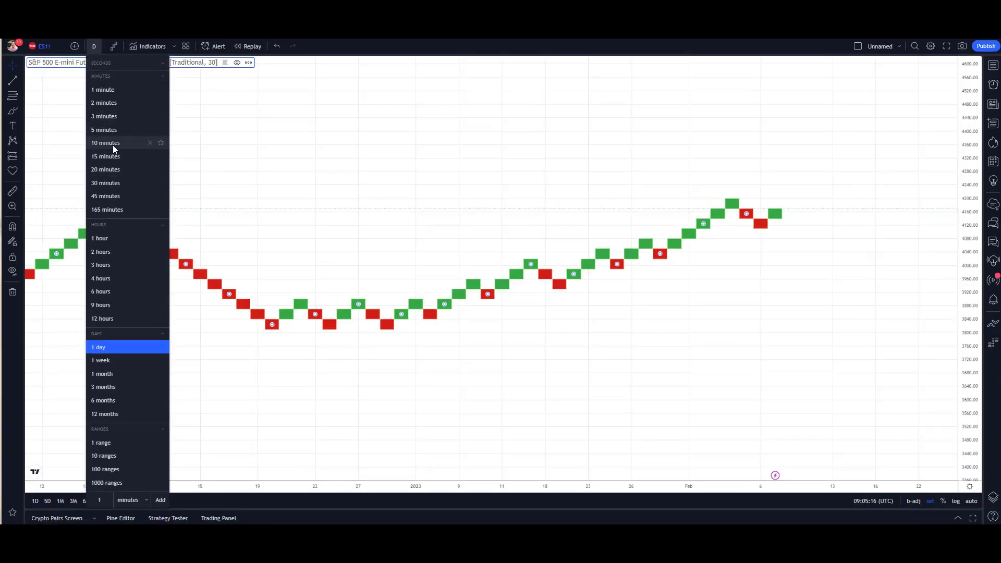
{"action": "left_click", "coordinate": [116, 92]}
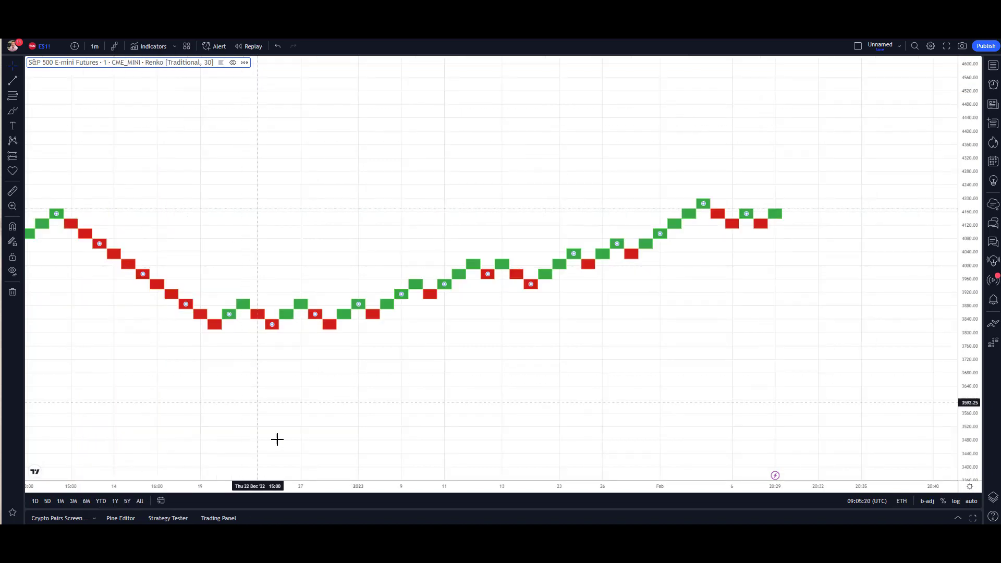
{"action": "left_click_drag", "start_coordinate": [358, 486], "coordinate": [444, 491]}
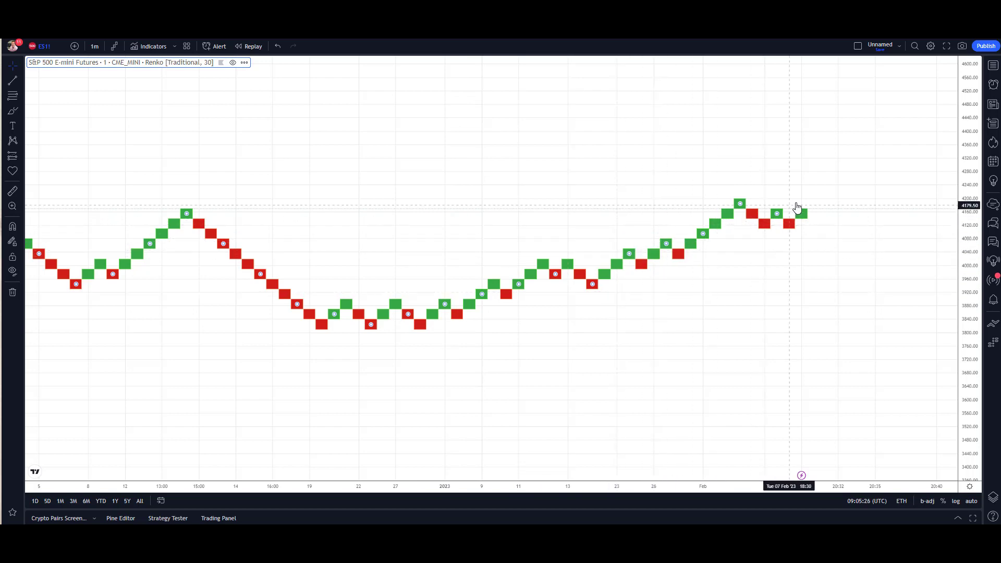
{"action": "left_click", "coordinate": [95, 46]}
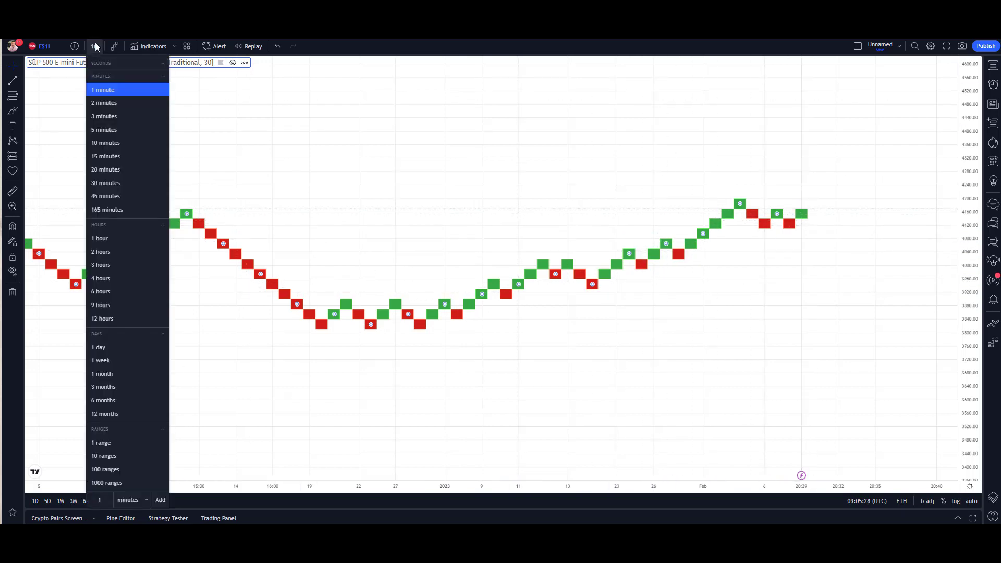
{"action": "left_click", "coordinate": [102, 361]}
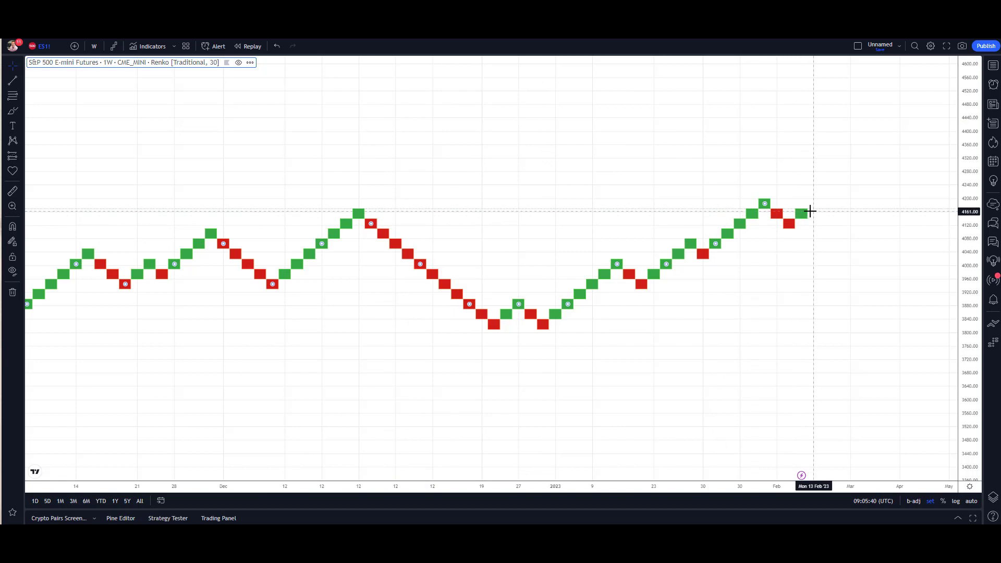
{"action": "left_click", "coordinate": [95, 46]}
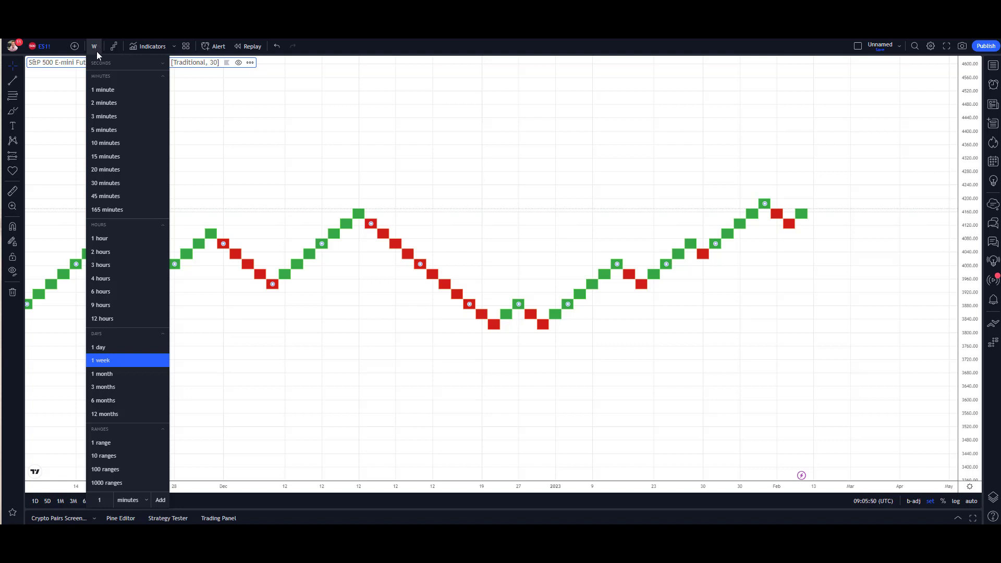
{"action": "left_click", "coordinate": [101, 91]}
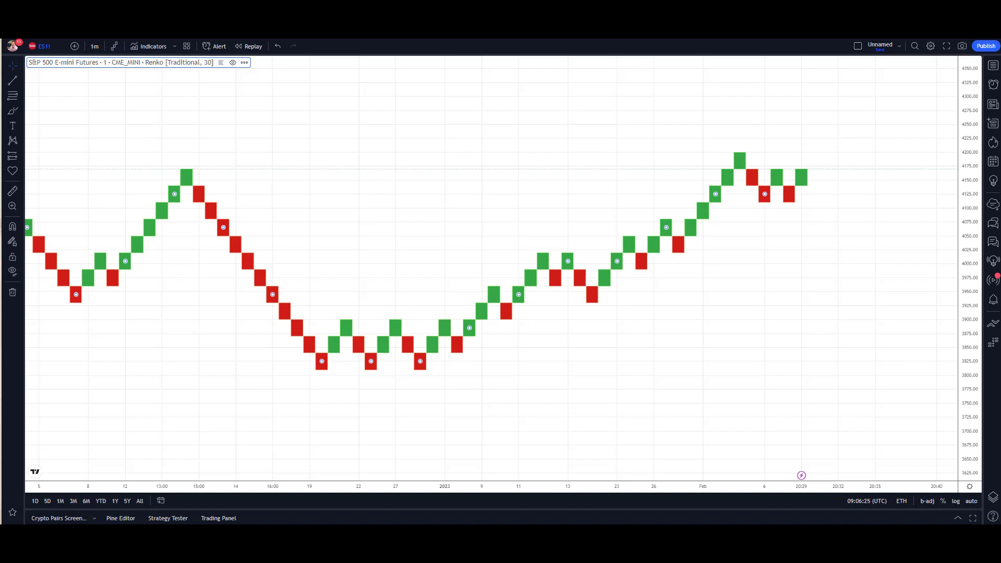
Add the Directional Movement Index indicator to the 1-minute Renko chart.
{"action": "left_click", "coordinate": [159, 47]}
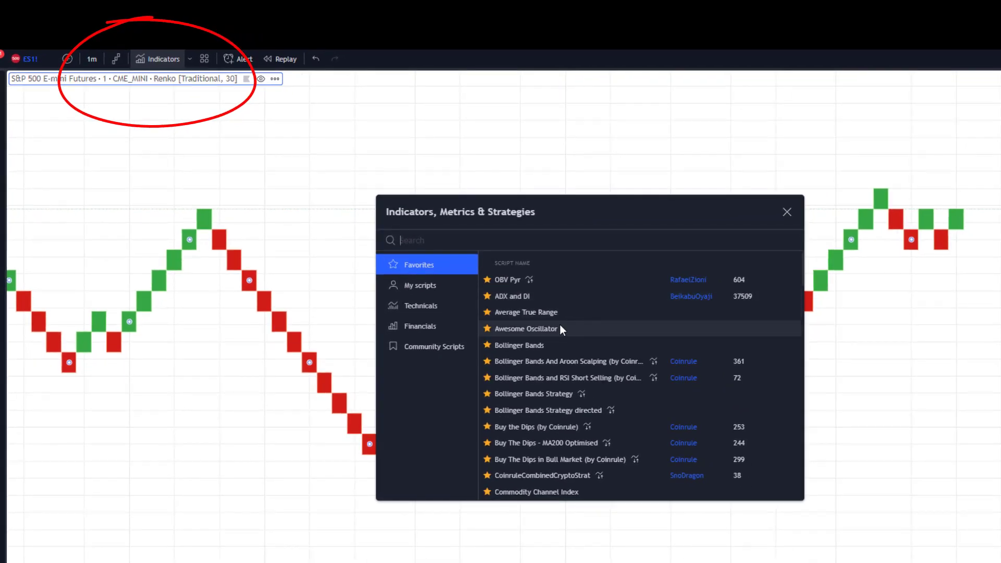
{"action": "scroll", "coordinate": [550, 336], "scroll_direction": "down", "scroll_amount": 5}
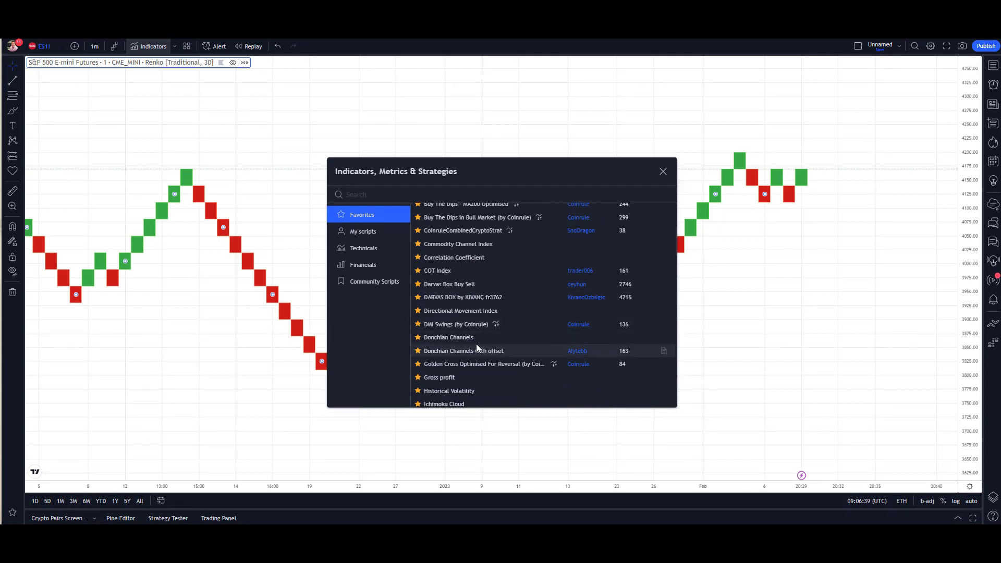
{"action": "left_click", "coordinate": [462, 312]}
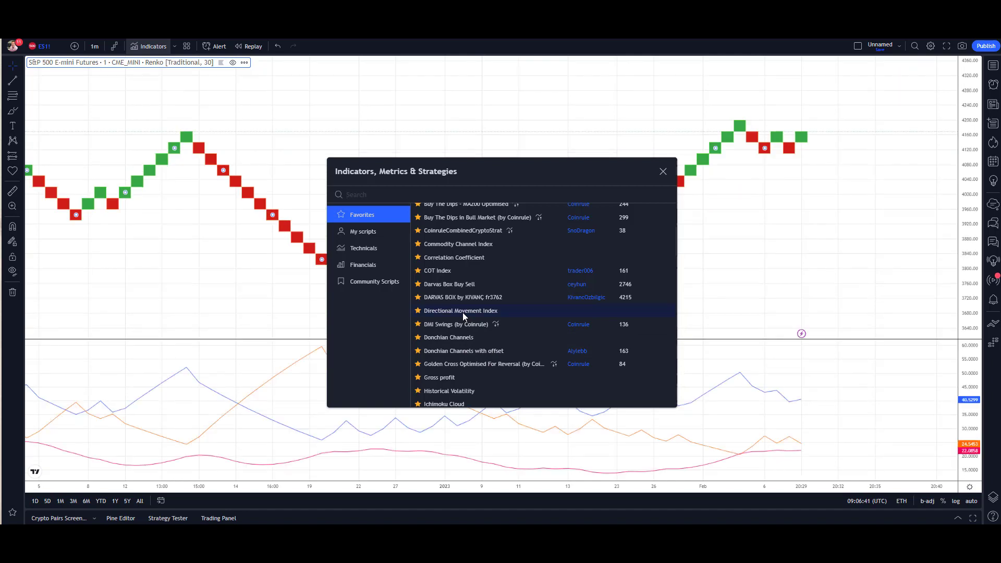
{"action": "left_click", "coordinate": [663, 171]}
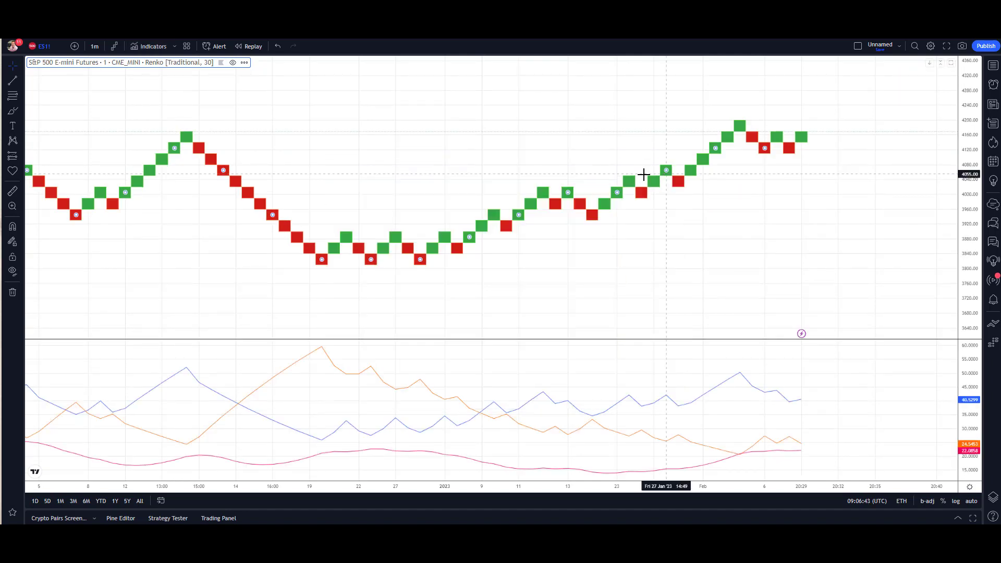
Add Bollinger Bands to the chart and close the indicators list.
{"action": "right_click", "coordinate": [270, 217]}
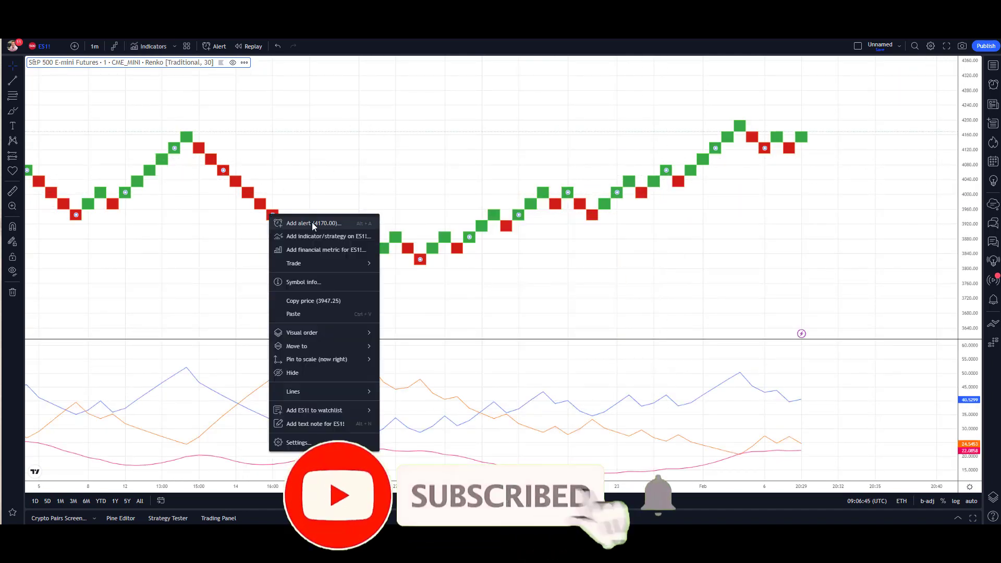
{"action": "left_click", "coordinate": [151, 47]}
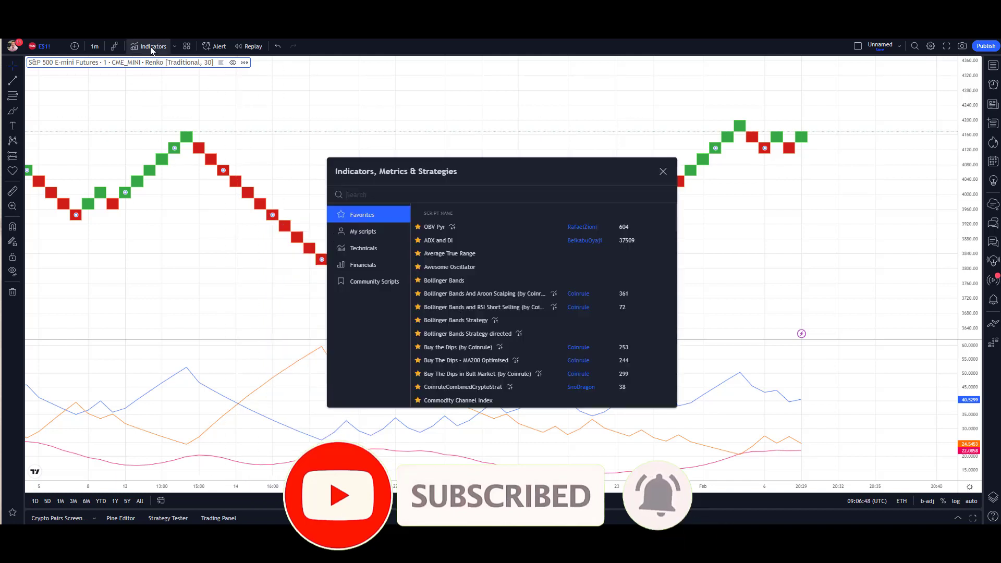
{"action": "left_click", "coordinate": [472, 281]}
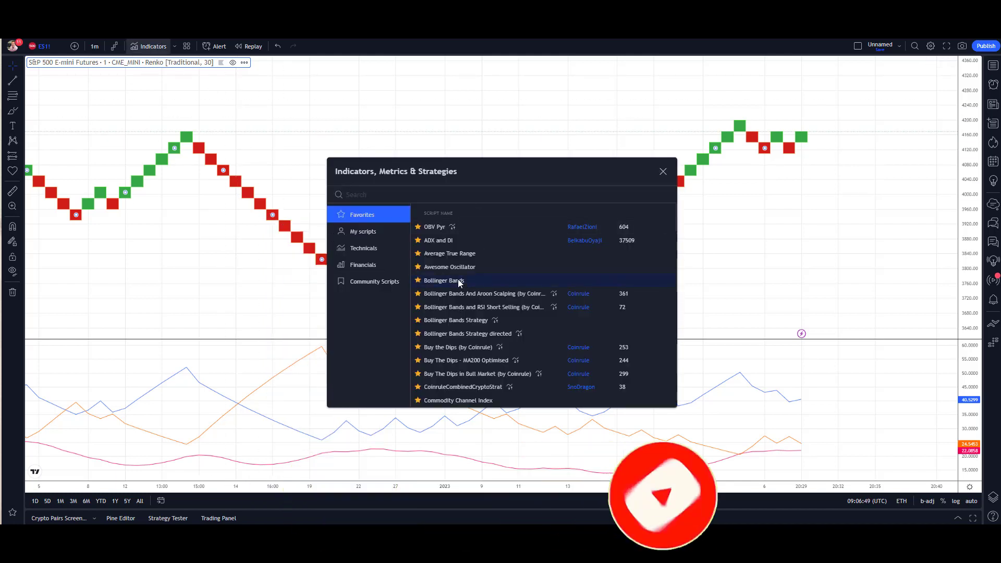
{"action": "left_click", "coordinate": [662, 173]}
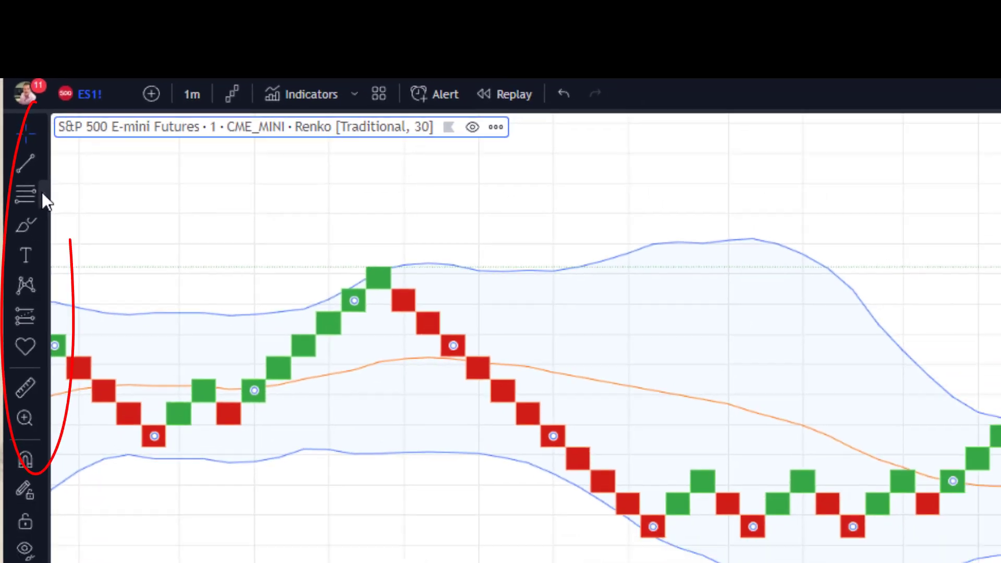
Draw a Trend-Based Fib Extension from the 13 Dec peak to the 20 Dec low and back to the peak.
{"action": "left_click", "coordinate": [44, 194]}
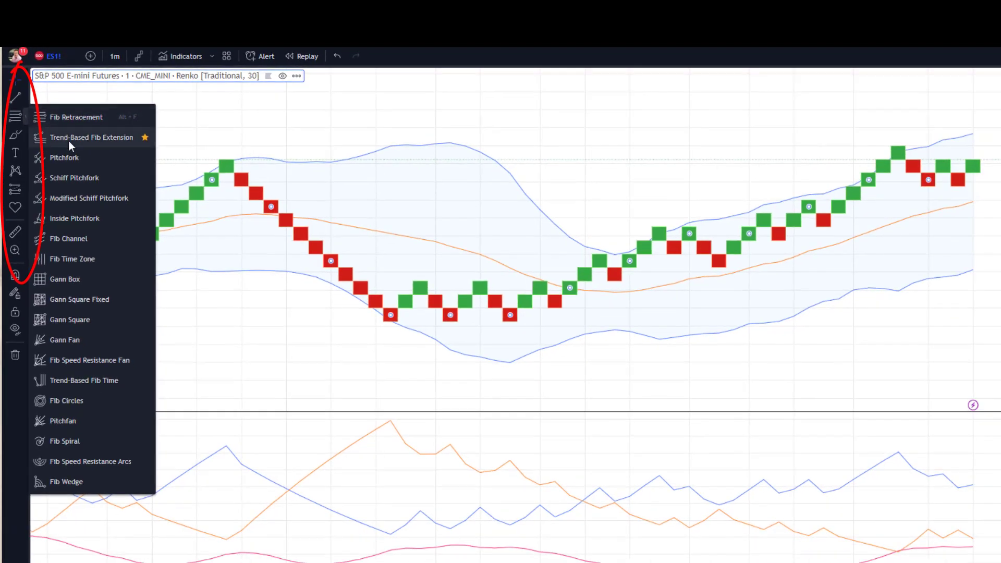
{"action": "left_click", "coordinate": [73, 139]}
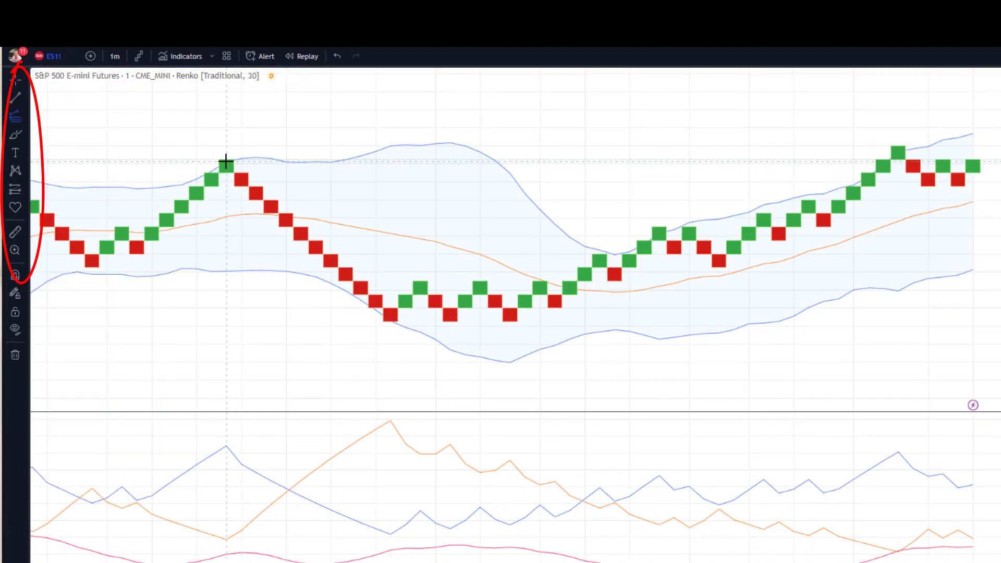
{"action": "left_click", "coordinate": [226, 159]}
{"action": "left_click", "coordinate": [390, 324]}
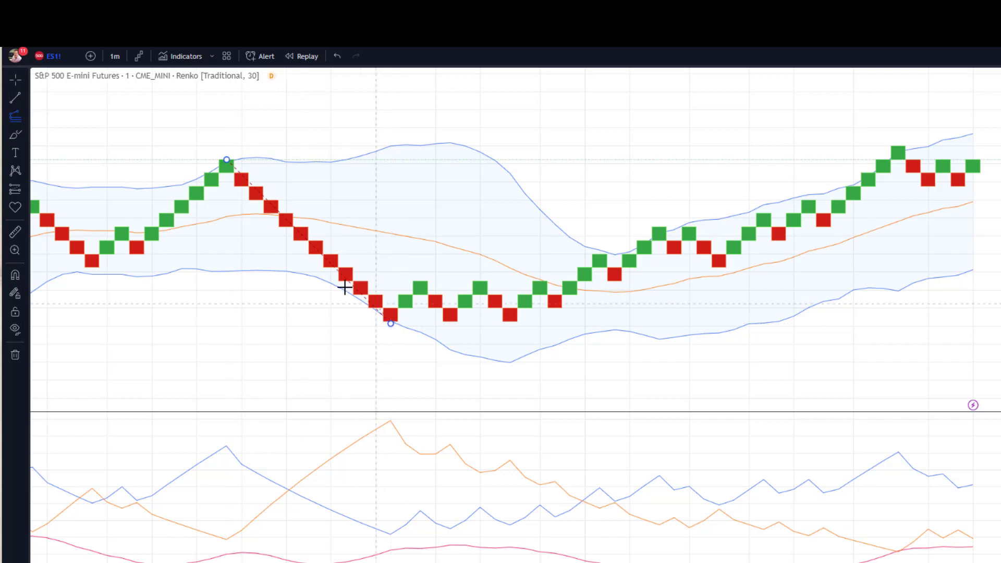
{"action": "left_click", "coordinate": [227, 158]}
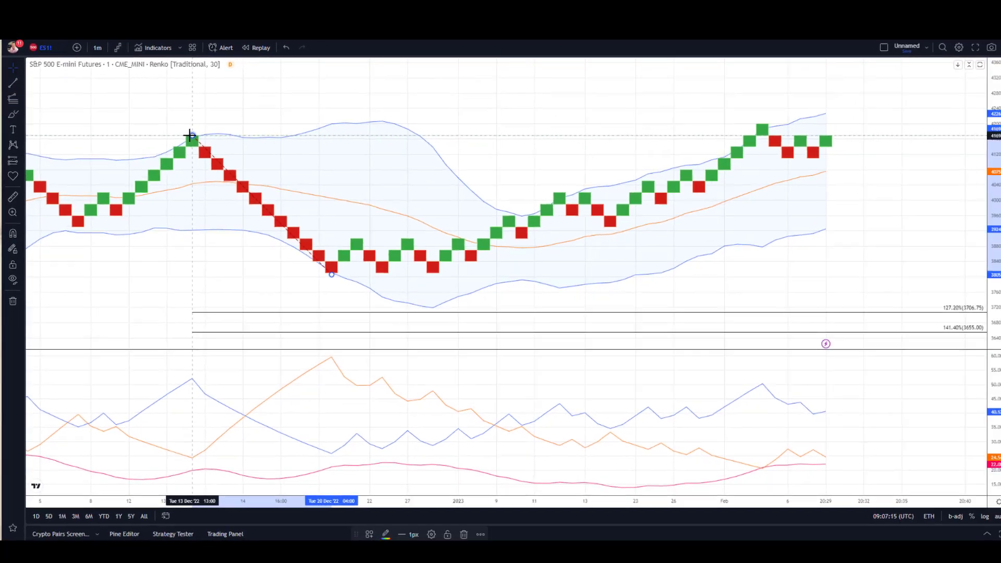
In the Fib extension settings, enable the 0, 0.236, 0.382, 0.5, 0.618, 0.786 and 1 levels.
{"action": "right_click", "coordinate": [187, 130]}
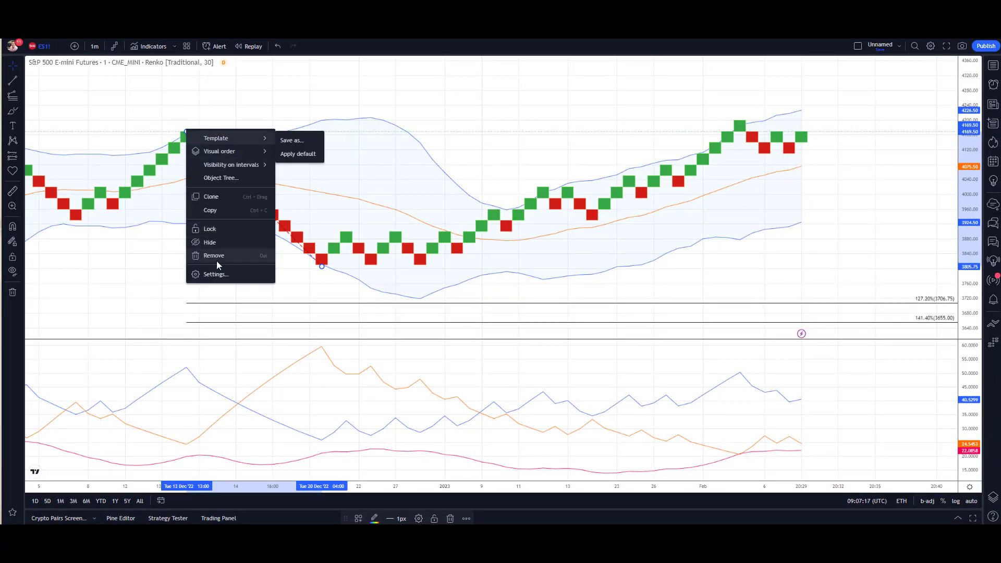
{"action": "left_click", "coordinate": [222, 273]}
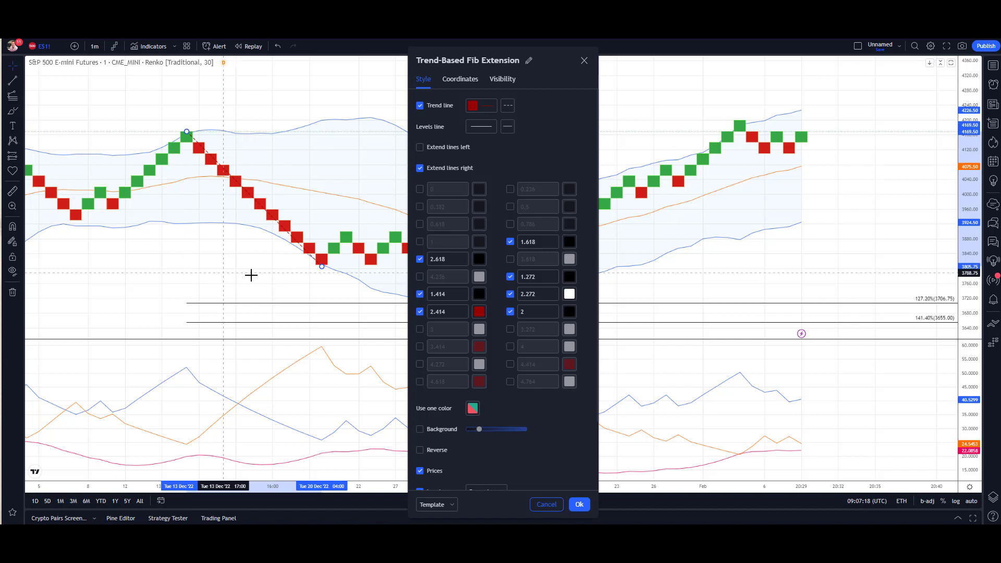
{"action": "left_click", "coordinate": [420, 188]}
{"action": "left_click", "coordinate": [419, 207]}
{"action": "left_click", "coordinate": [420, 224]}
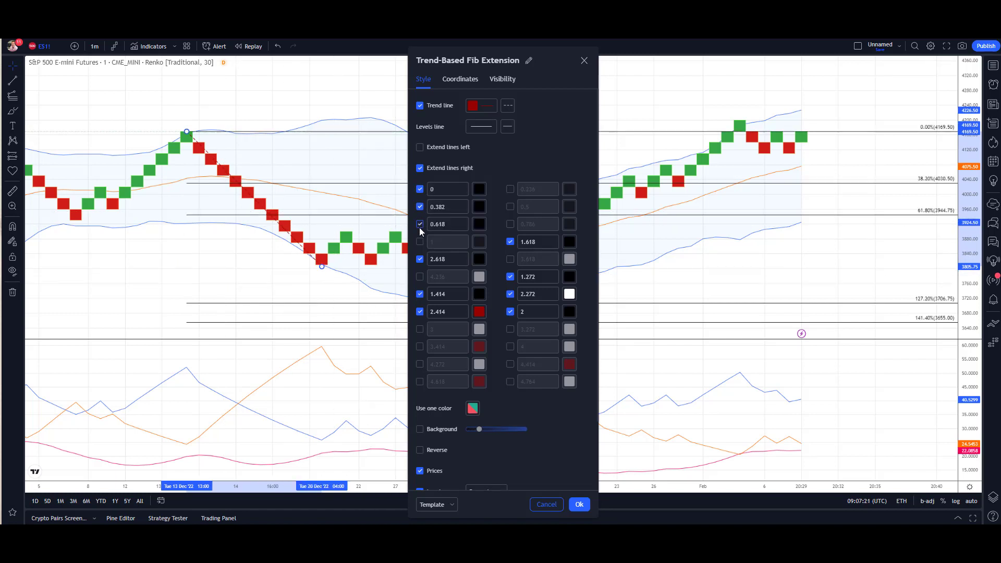
{"action": "left_click", "coordinate": [419, 241]}
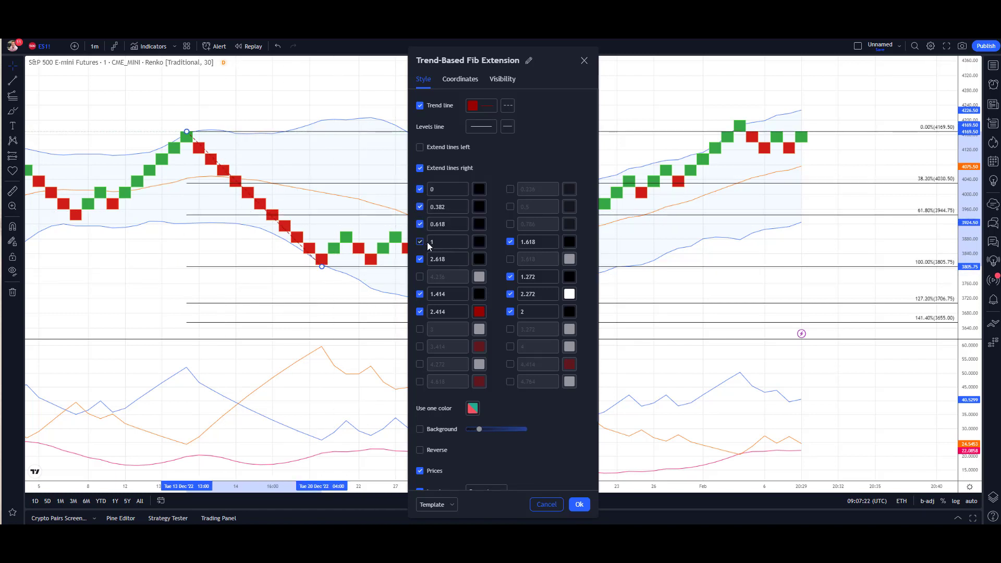
{"action": "left_click", "coordinate": [511, 224]}
{"action": "left_click", "coordinate": [510, 206]}
{"action": "left_click", "coordinate": [510, 189]}
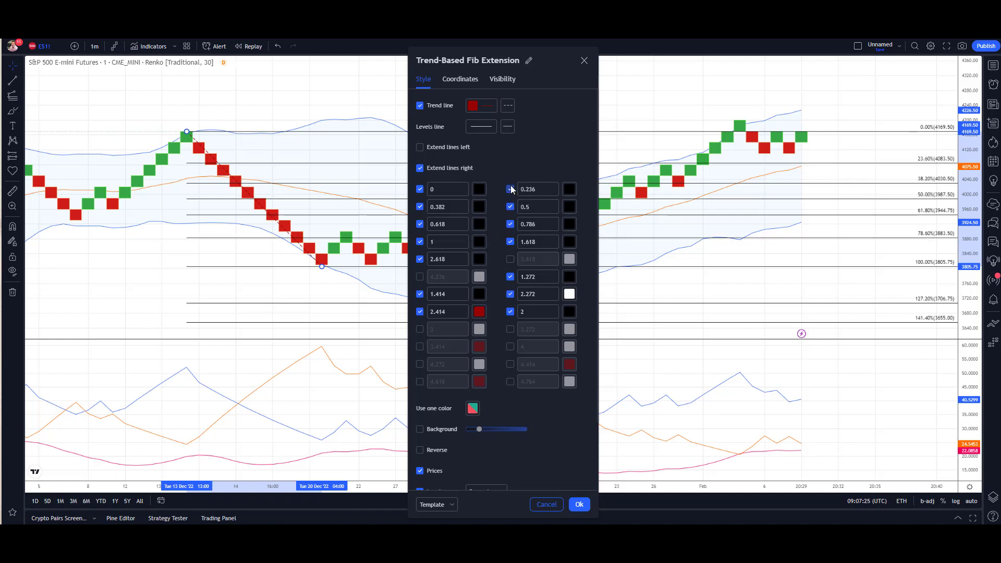
{"action": "left_click", "coordinate": [585, 61]}
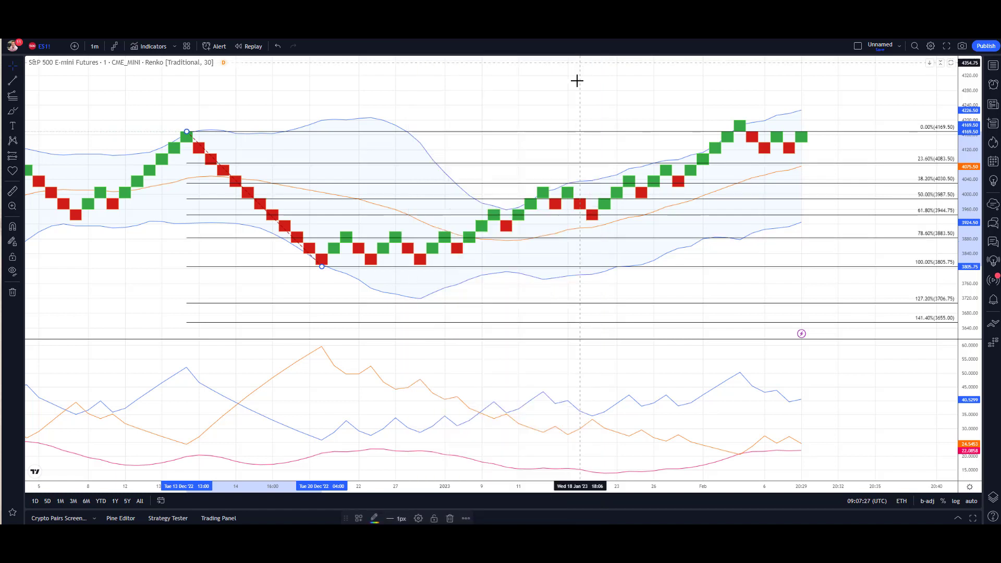
{"action": "left_click", "coordinate": [549, 88]}
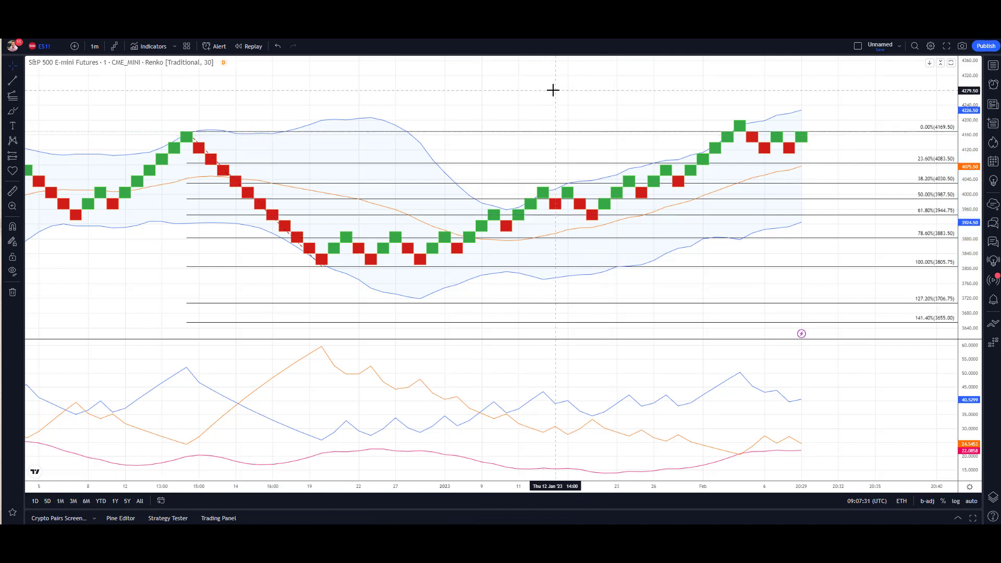